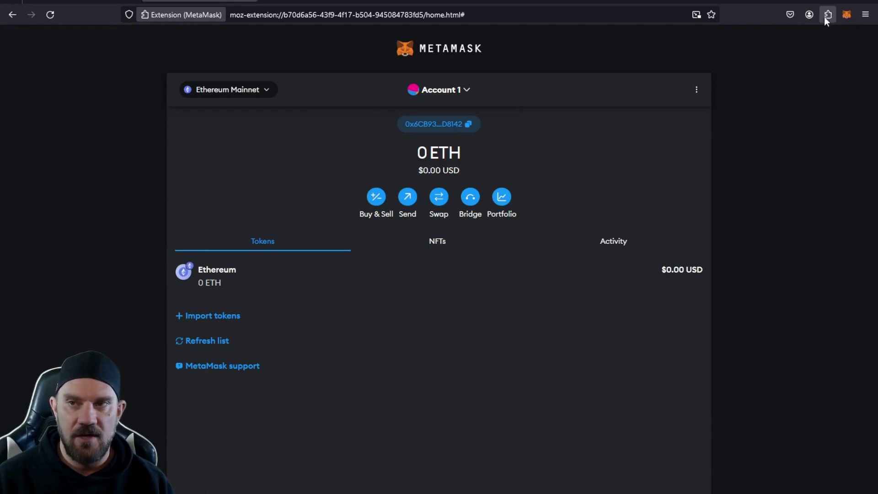
Step: In the MetaMask wallet popup, dismiss the What's new notice and finish the three-tip feature tour
{"action": "left_click", "coordinate": [847, 17]}
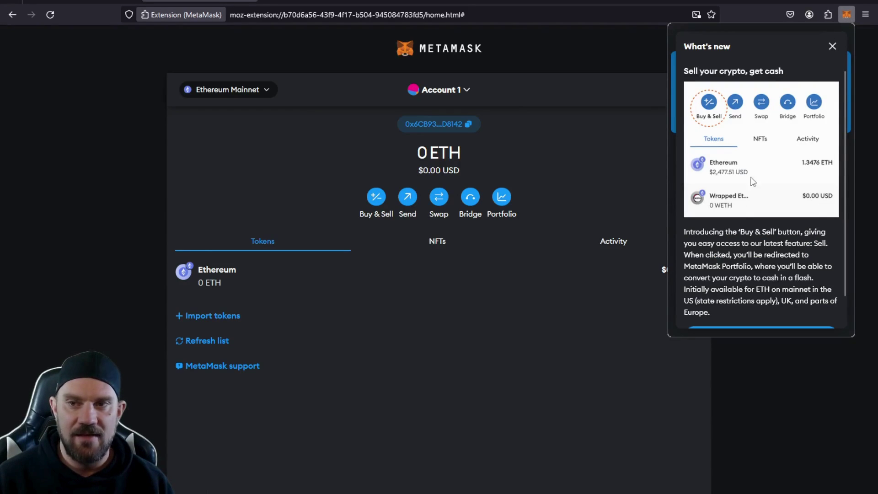
{"action": "left_click", "coordinate": [831, 46]}
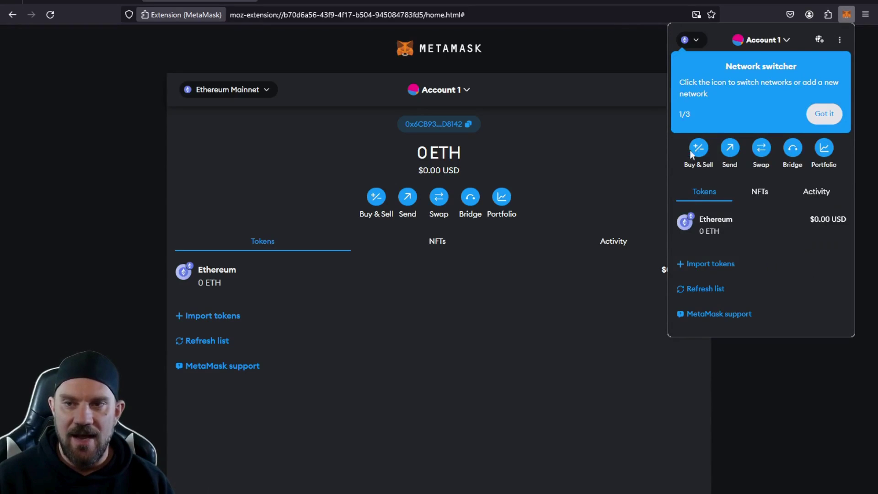
{"action": "left_click", "coordinate": [824, 113]}
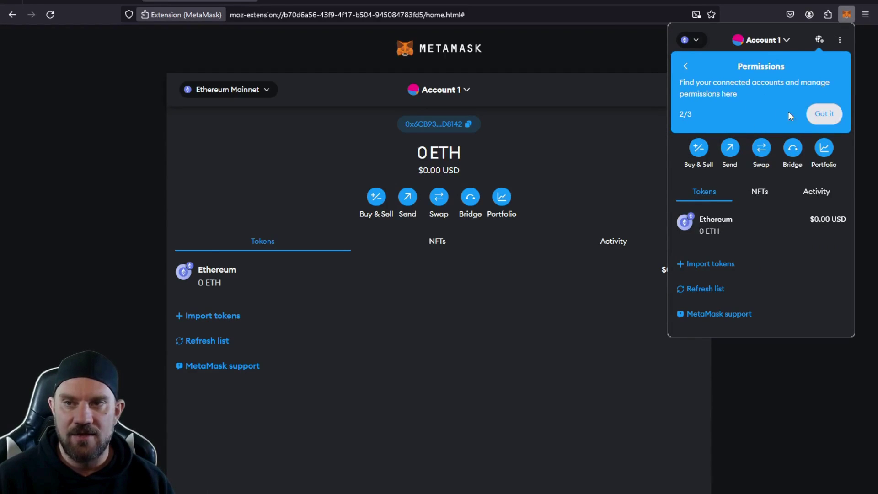
{"action": "left_click", "coordinate": [824, 113]}
{"action": "left_click", "coordinate": [824, 114]}
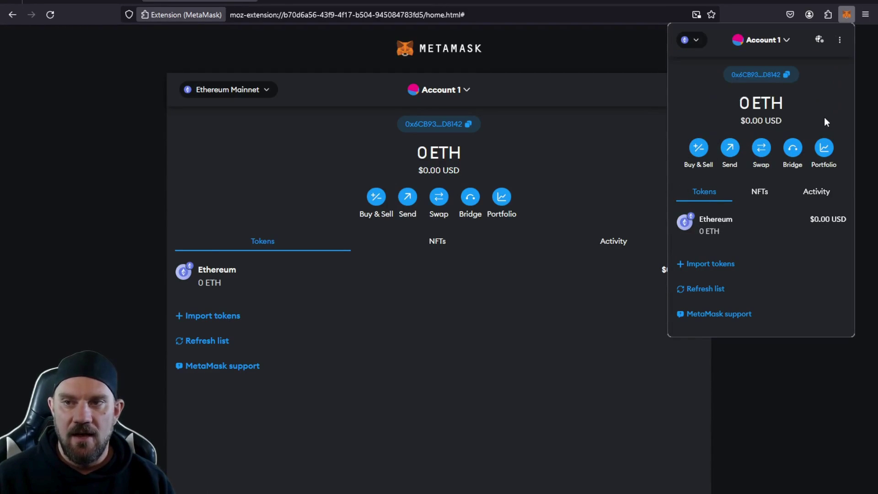
Step: Switch the wallet network to Linea Mainnet, then back to Ethereum Mainnet
{"action": "left_click", "coordinate": [693, 40]}
{"action": "left_click", "coordinate": [703, 121]}
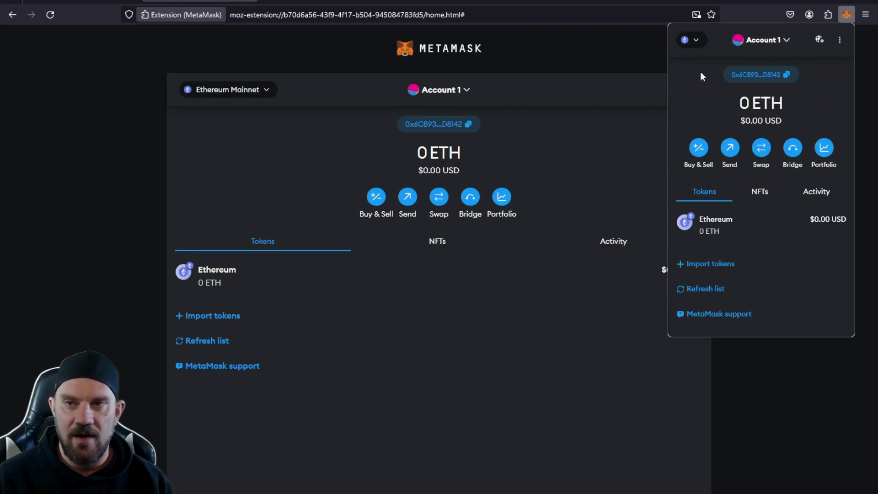
{"action": "left_click", "coordinate": [510, 141]}
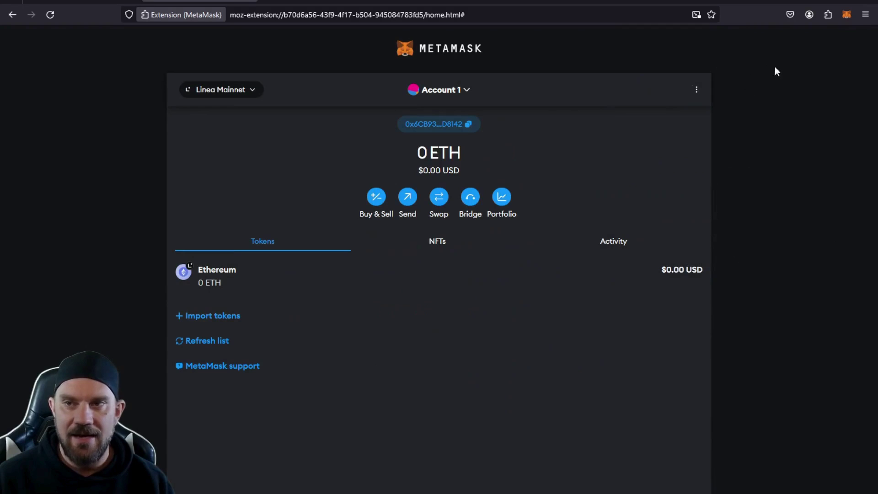
{"action": "left_click", "coordinate": [847, 15]}
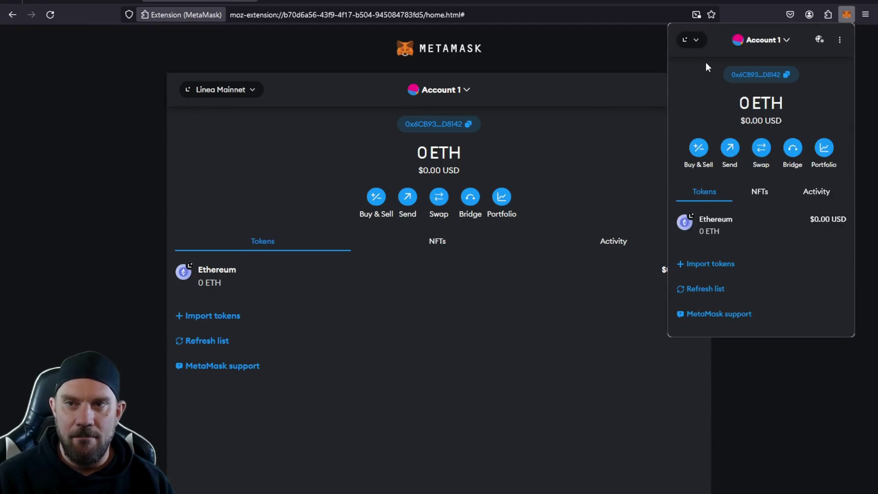
{"action": "left_click", "coordinate": [696, 39]}
{"action": "left_click", "coordinate": [720, 92]}
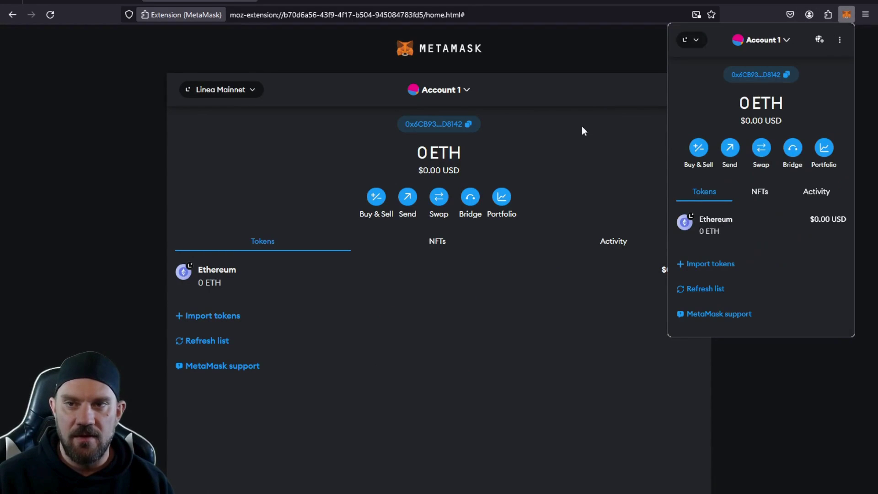
{"action": "left_click", "coordinate": [626, 85]}
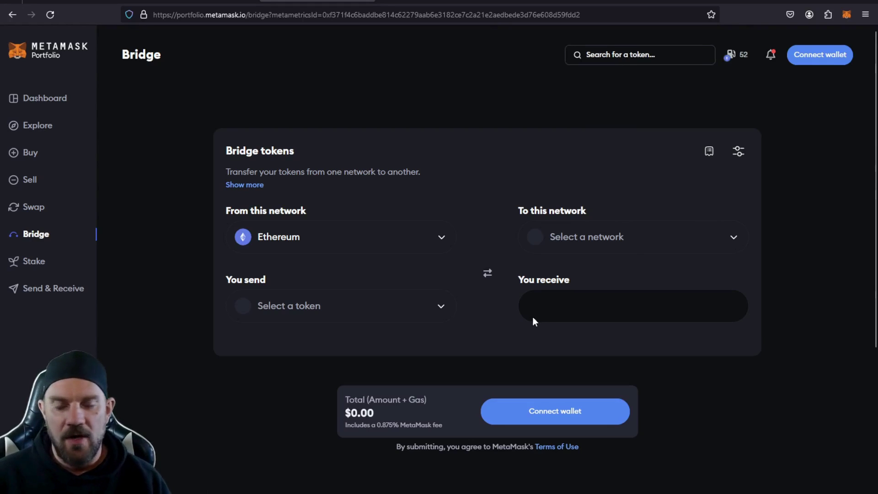
Step: Browse the destination network list and choose BNB Chain as the destination
{"action": "left_click", "coordinate": [709, 239]}
{"action": "scroll", "coordinate": [586, 295], "scroll_direction": "down", "scroll_amount": 1}
{"action": "scroll", "coordinate": [589, 296], "scroll_direction": "up", "scroll_amount": 1}
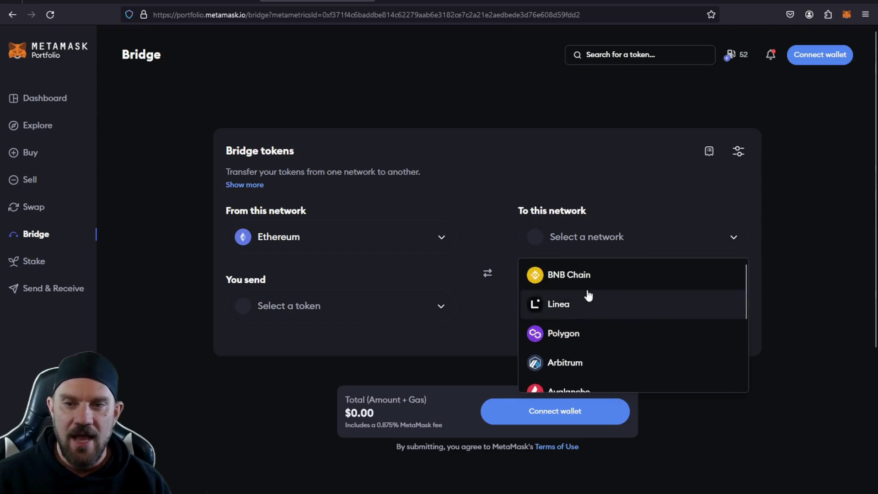
{"action": "scroll", "coordinate": [565, 295], "scroll_direction": "down", "scroll_amount": 2}
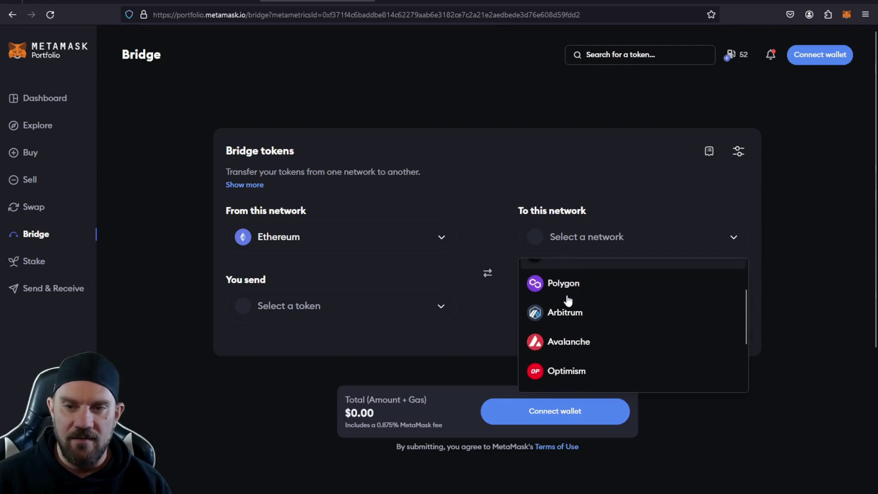
{"action": "scroll", "coordinate": [581, 290], "scroll_direction": "down", "scroll_amount": 2}
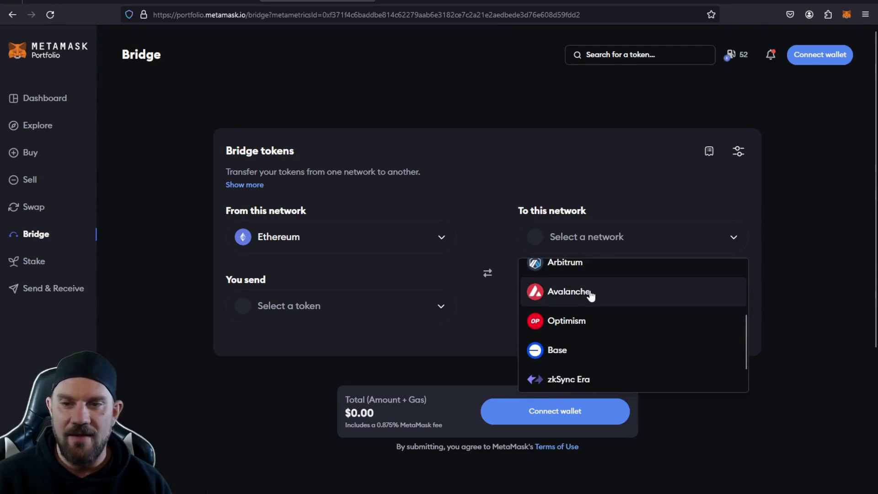
{"action": "scroll", "coordinate": [590, 297], "scroll_direction": "down", "scroll_amount": 1}
{"action": "scroll", "coordinate": [583, 304], "scroll_direction": "down", "scroll_amount": 2}
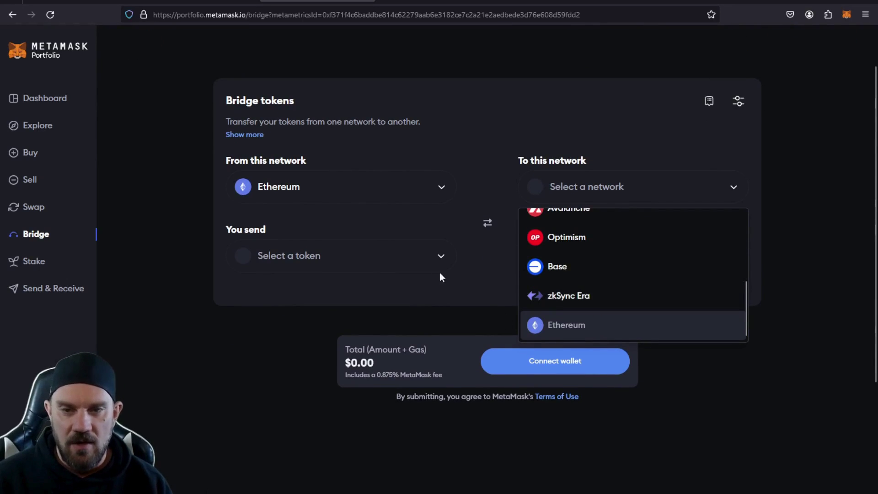
{"action": "scroll", "coordinate": [594, 293], "scroll_direction": "up", "scroll_amount": 3}
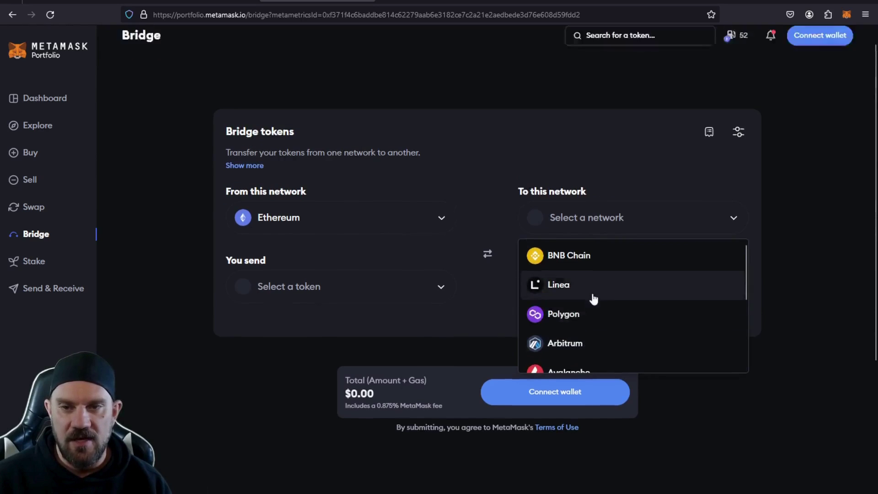
{"action": "scroll", "coordinate": [586, 294], "scroll_direction": "down", "scroll_amount": 4}
{"action": "scroll", "coordinate": [591, 298], "scroll_direction": "up", "scroll_amount": 5}
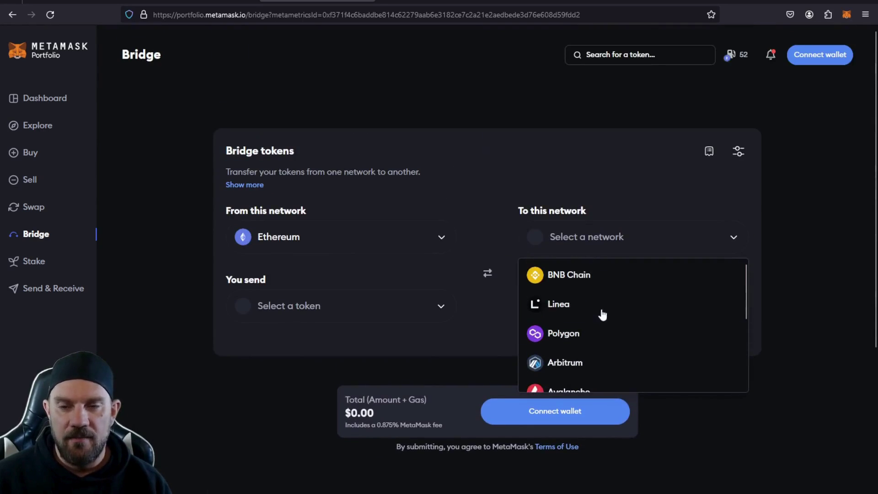
{"action": "scroll", "coordinate": [615, 311], "scroll_direction": "down", "scroll_amount": 1}
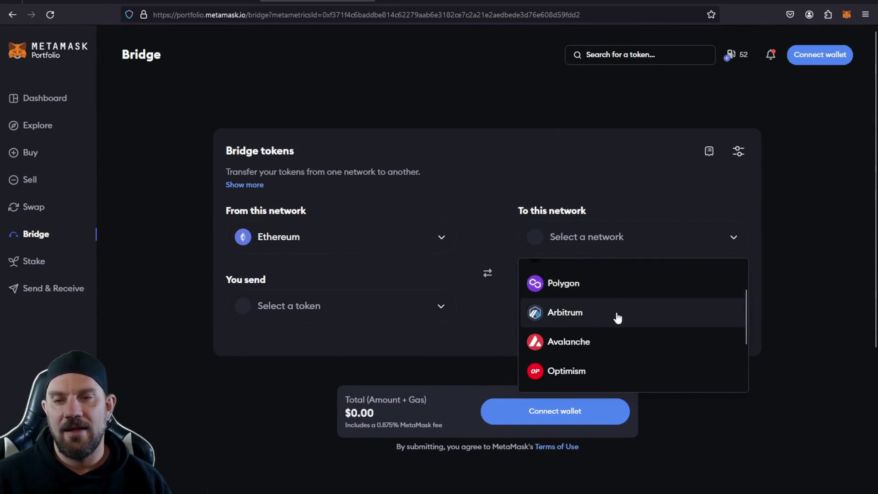
{"action": "scroll", "coordinate": [617, 317], "scroll_direction": "down", "scroll_amount": 1}
{"action": "scroll", "coordinate": [617, 319], "scroll_direction": "up", "scroll_amount": 2}
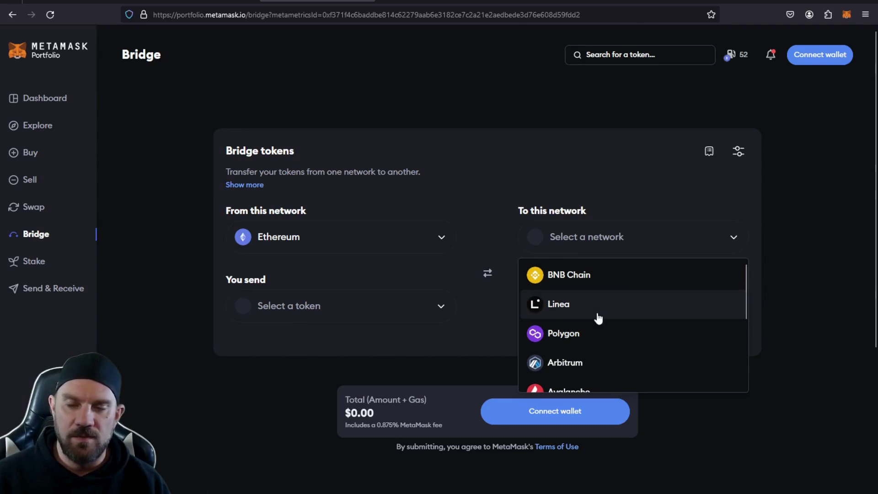
{"action": "scroll", "coordinate": [602, 320], "scroll_direction": "down", "scroll_amount": 5}
{"action": "scroll", "coordinate": [605, 325], "scroll_direction": "up", "scroll_amount": 5}
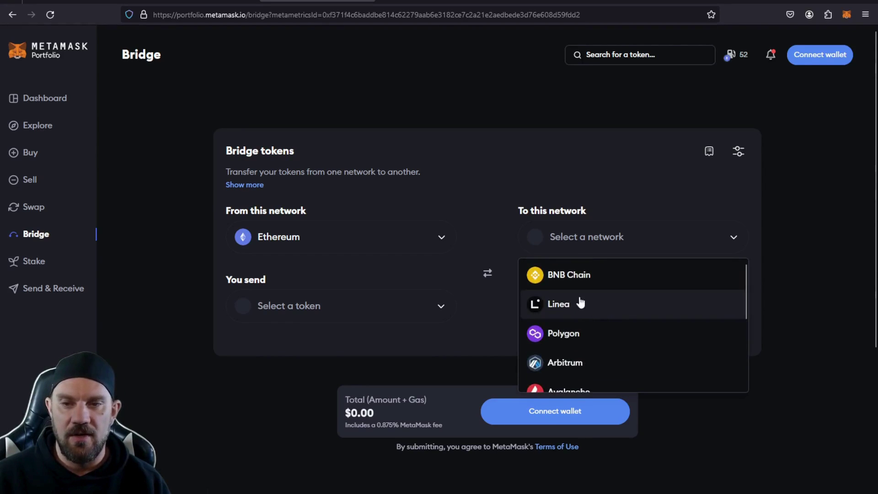
{"action": "left_click", "coordinate": [561, 286]}
Step: Change the destination network to Polygon, then settle on Optimism
{"action": "left_click", "coordinate": [578, 248]}
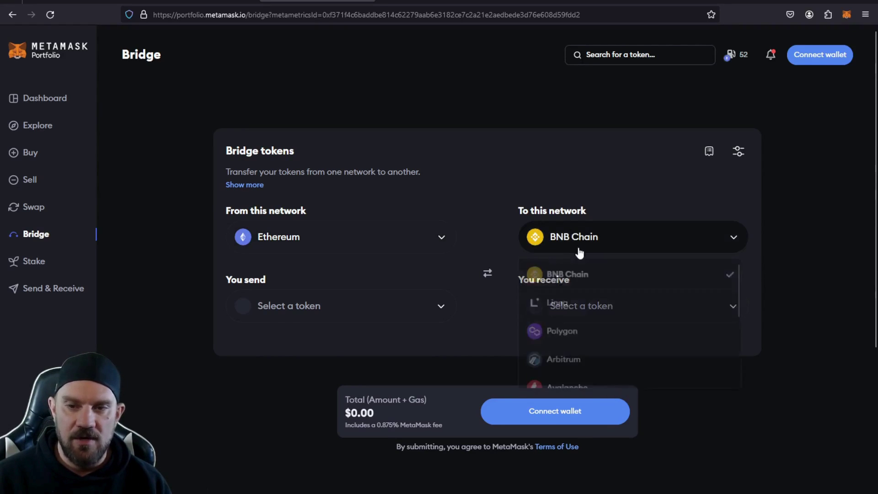
{"action": "scroll", "coordinate": [589, 309], "scroll_direction": "down", "scroll_amount": 2}
{"action": "scroll", "coordinate": [589, 310], "scroll_direction": "down", "scroll_amount": 2}
{"action": "scroll", "coordinate": [584, 304], "scroll_direction": "up", "scroll_amount": 2}
{"action": "left_click", "coordinate": [570, 289]}
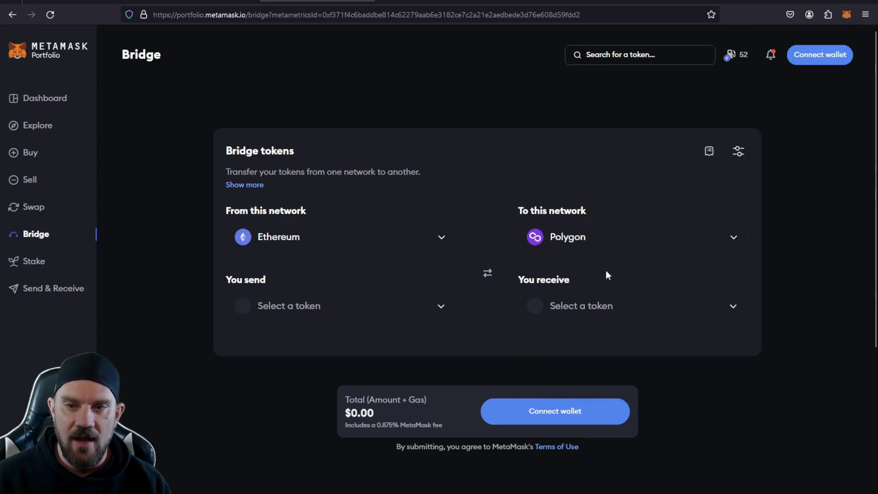
{"action": "left_click", "coordinate": [604, 250]}
{"action": "scroll", "coordinate": [604, 302], "scroll_direction": "down", "scroll_amount": 3}
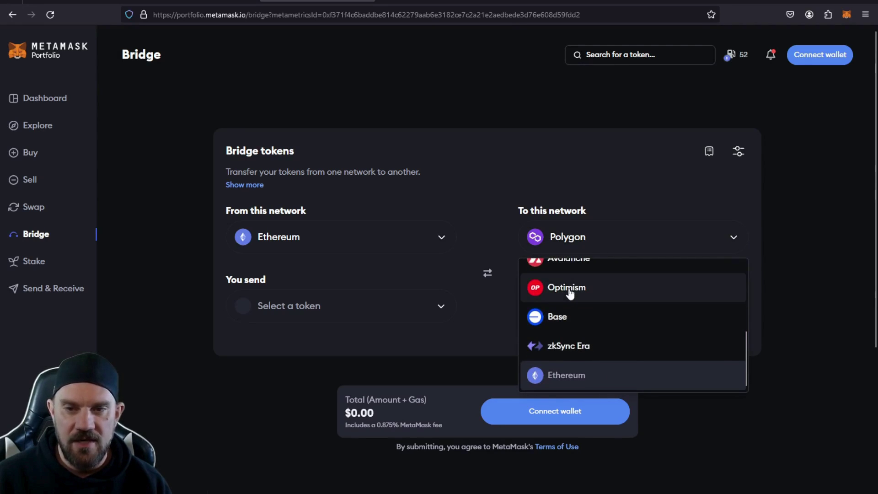
{"action": "left_click", "coordinate": [572, 293]}
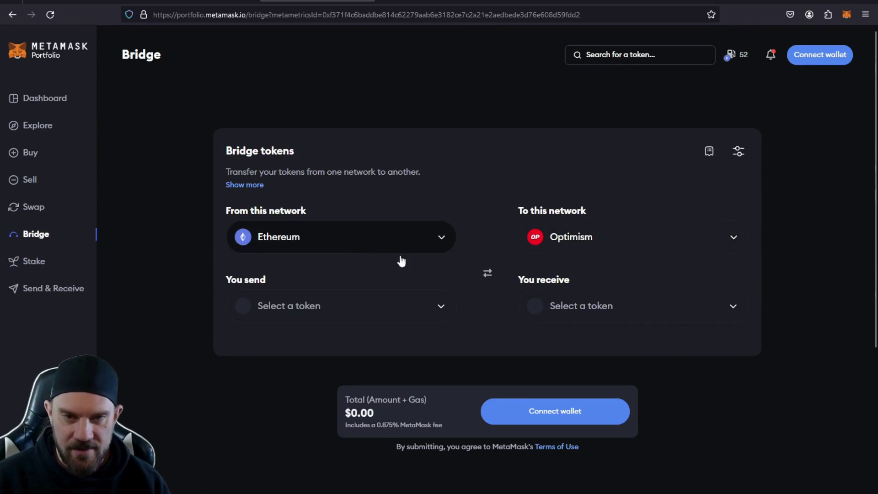
Step: Swap source and destination networks so Ethereum becomes the destination, and browse tokens to send
{"action": "left_click", "coordinate": [486, 275]}
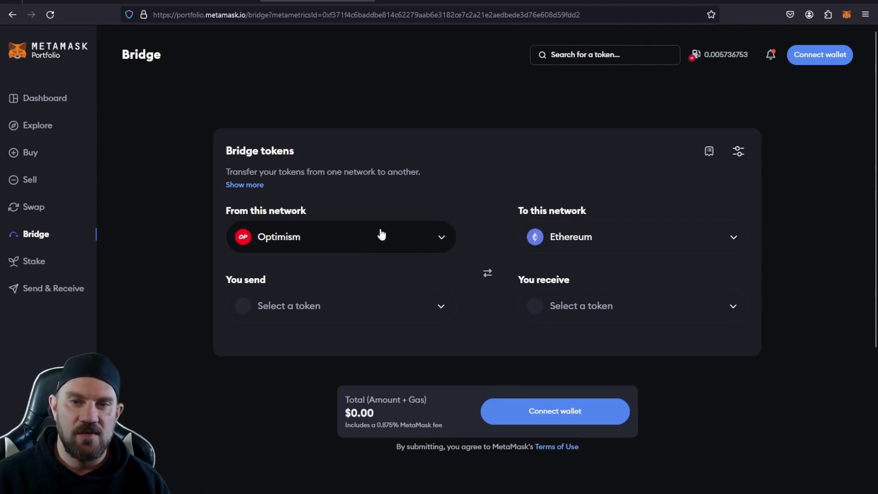
{"action": "left_click", "coordinate": [440, 311]}
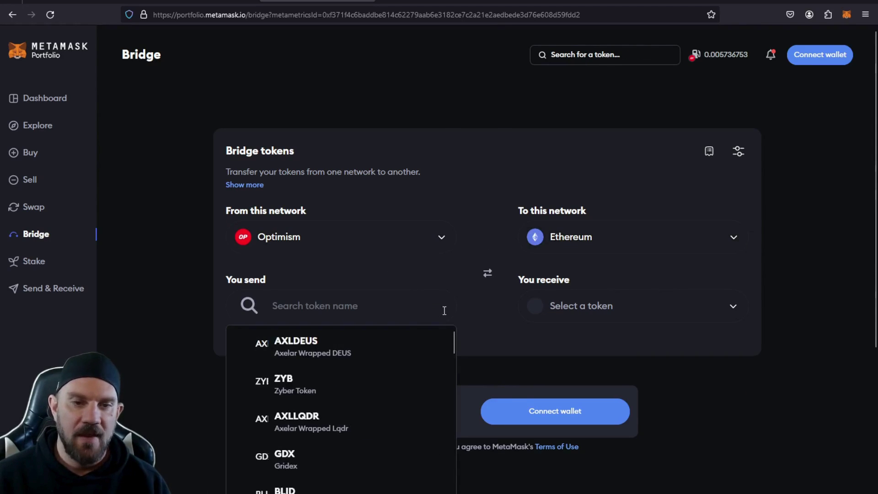
{"action": "scroll", "coordinate": [361, 361], "scroll_direction": "down", "scroll_amount": 5}
{"action": "scroll", "coordinate": [384, 362], "scroll_direction": "down", "scroll_amount": 5}
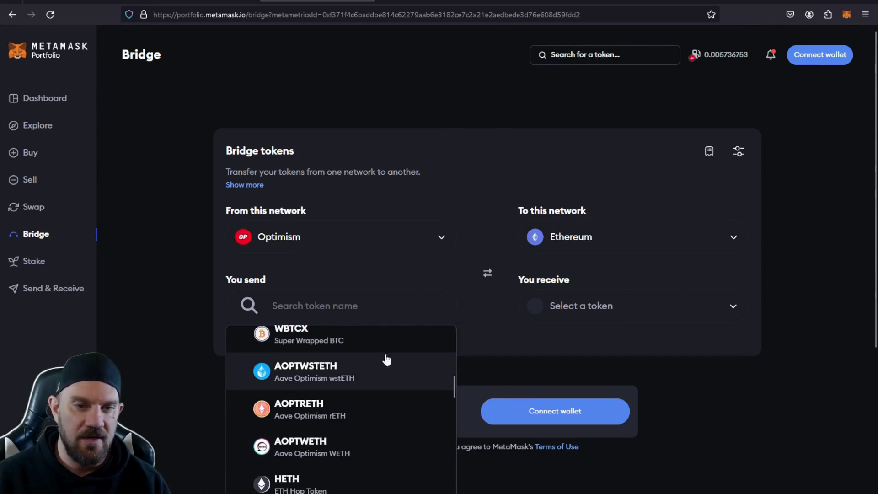
{"action": "scroll", "coordinate": [339, 376], "scroll_direction": "up", "scroll_amount": 2}
{"action": "scroll", "coordinate": [362, 361], "scroll_direction": "up", "scroll_amount": 2}
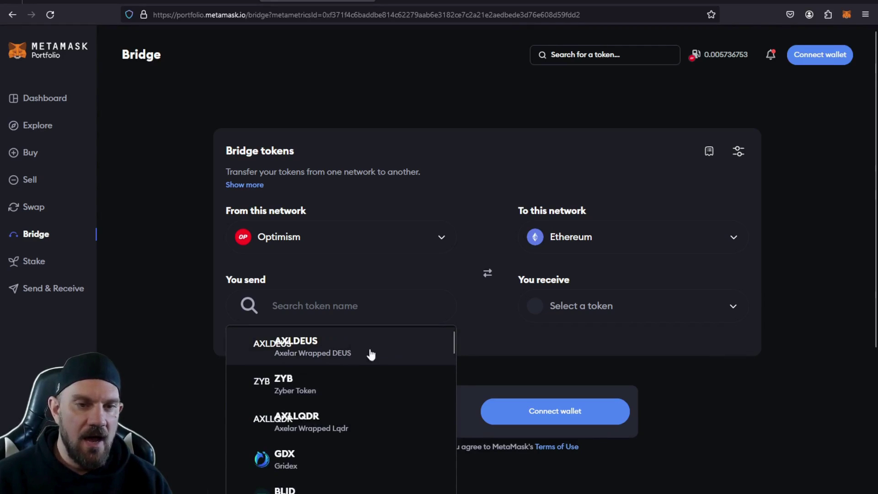
Step: Set BNB Chain as the source network and search send tokens for 'usdt'
{"action": "left_click", "coordinate": [439, 234]}
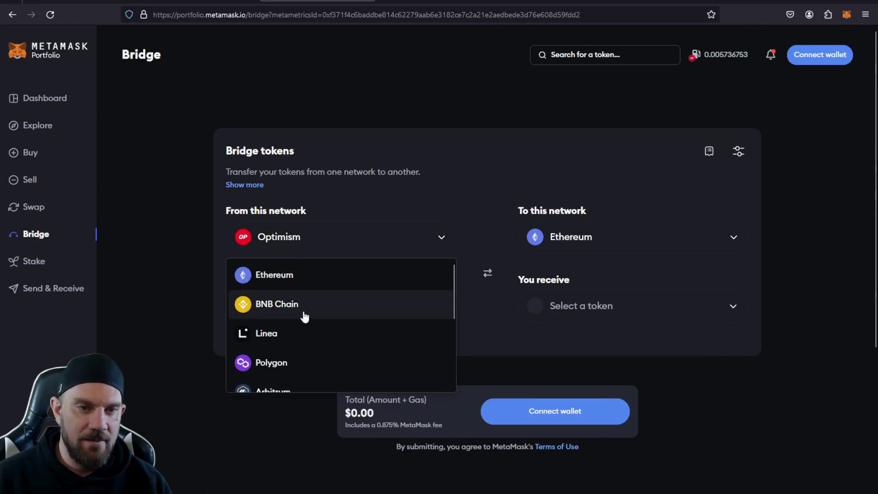
{"action": "left_click", "coordinate": [302, 307]}
{"action": "left_click", "coordinate": [385, 305]}
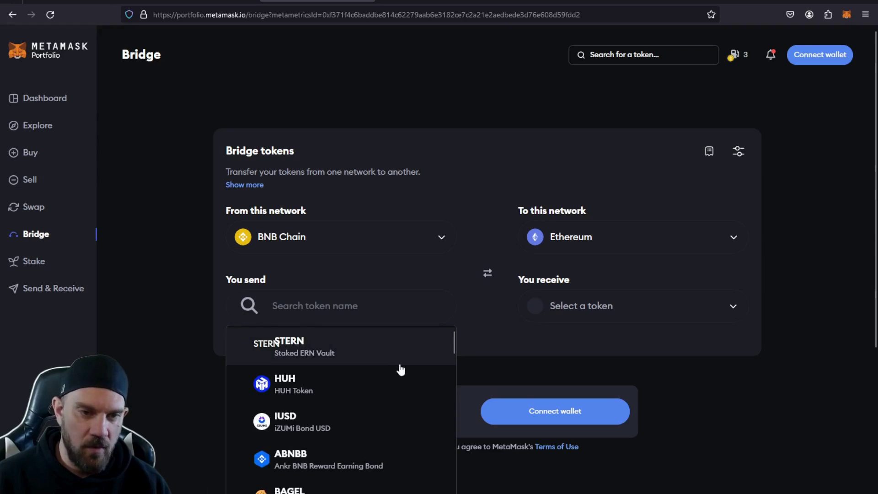
{"action": "scroll", "coordinate": [398, 366], "scroll_direction": "down", "scroll_amount": 3}
{"action": "scroll", "coordinate": [388, 366], "scroll_direction": "up", "scroll_amount": 3}
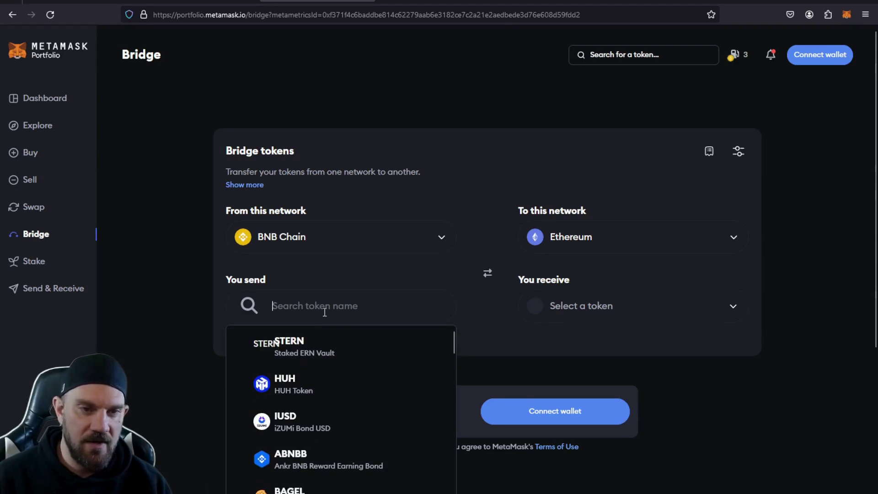
{"action": "type", "text": "usdt"}
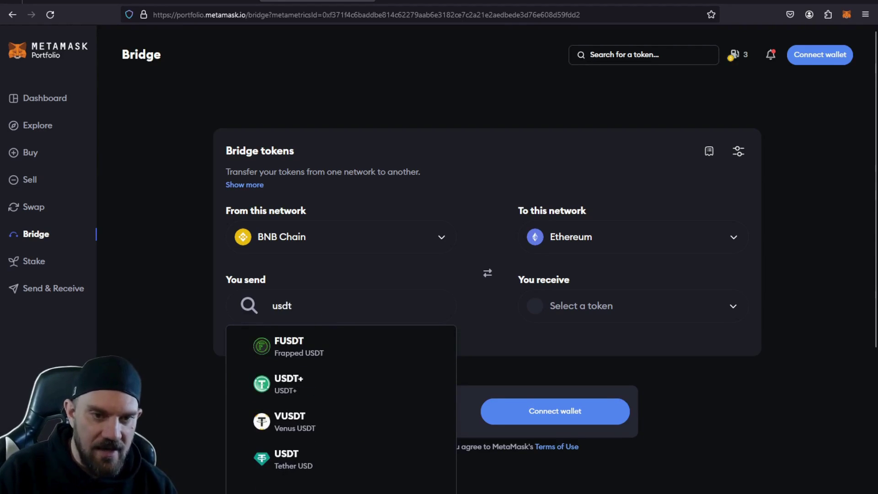
Step: Choose USDT+ as the token to send and USDC, searched as 'usdc', to receive on Ethereum
{"action": "left_click", "coordinate": [308, 384]}
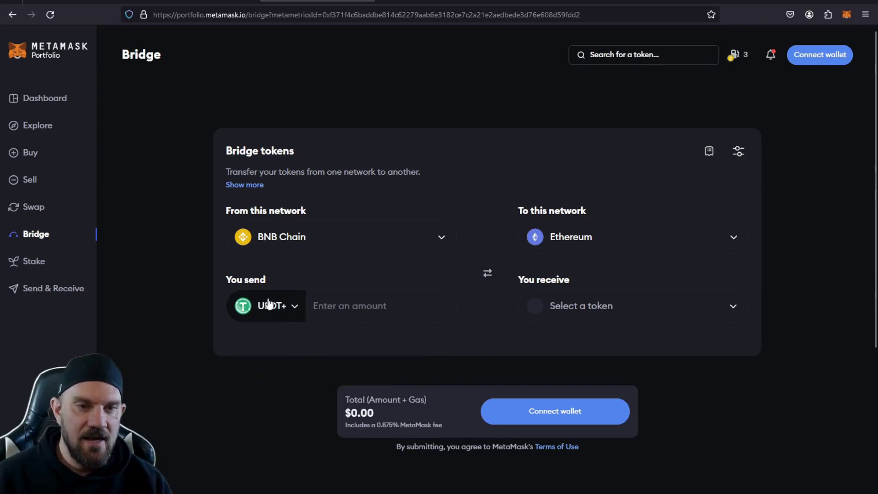
{"action": "left_click", "coordinate": [656, 308]}
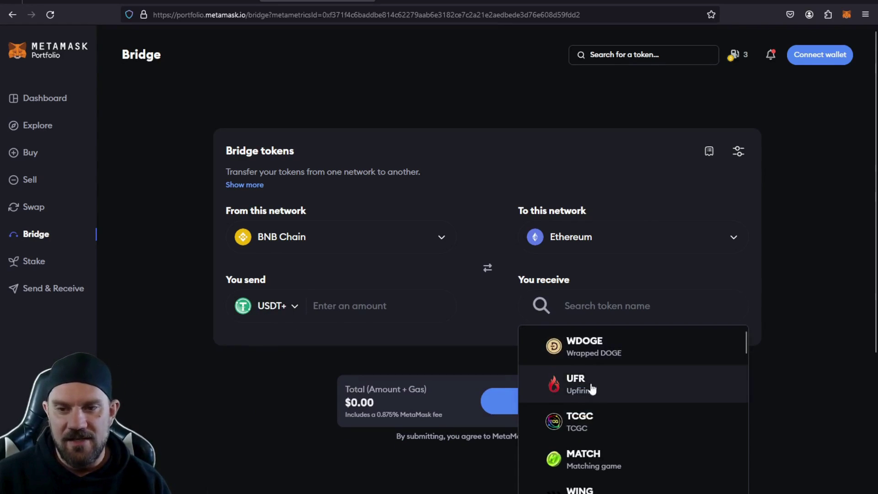
{"action": "scroll", "coordinate": [599, 388], "scroll_direction": "down", "scroll_amount": 1}
{"action": "scroll", "coordinate": [600, 388], "scroll_direction": "up", "scroll_amount": 1}
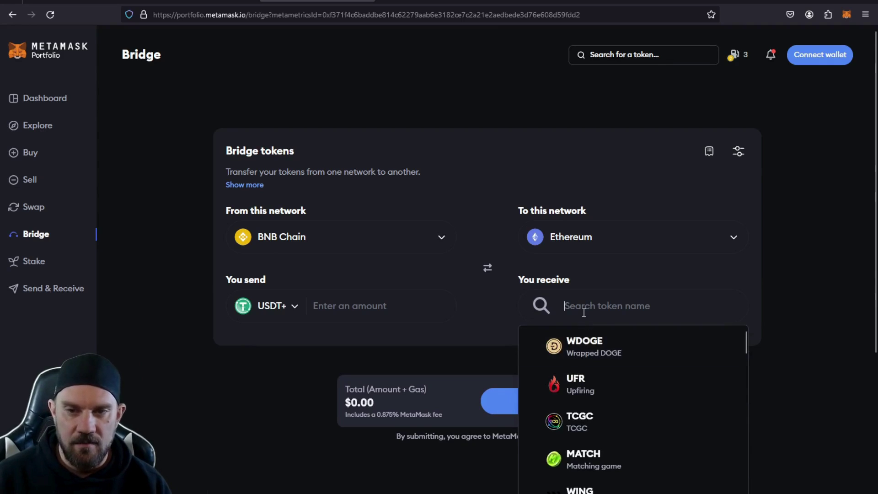
{"action": "type", "text": "udc"}
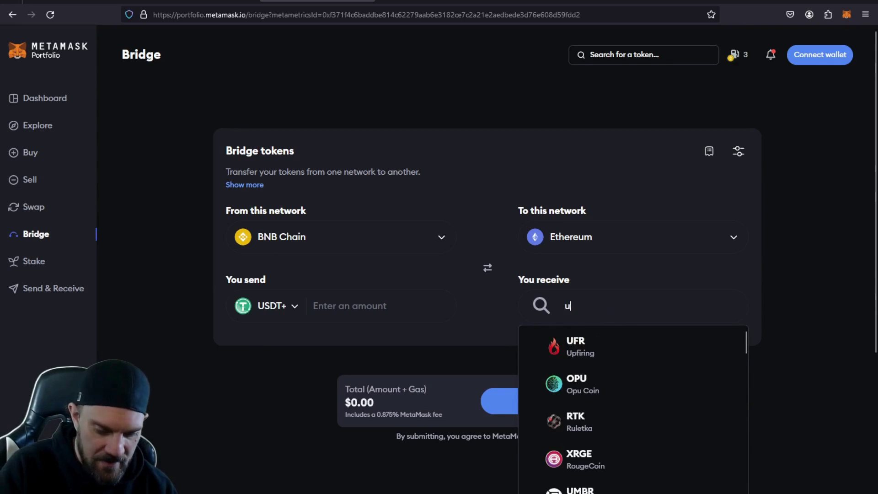
{"action": "key", "text": "BackSpace"}
{"action": "key", "text": "BackSpace"}
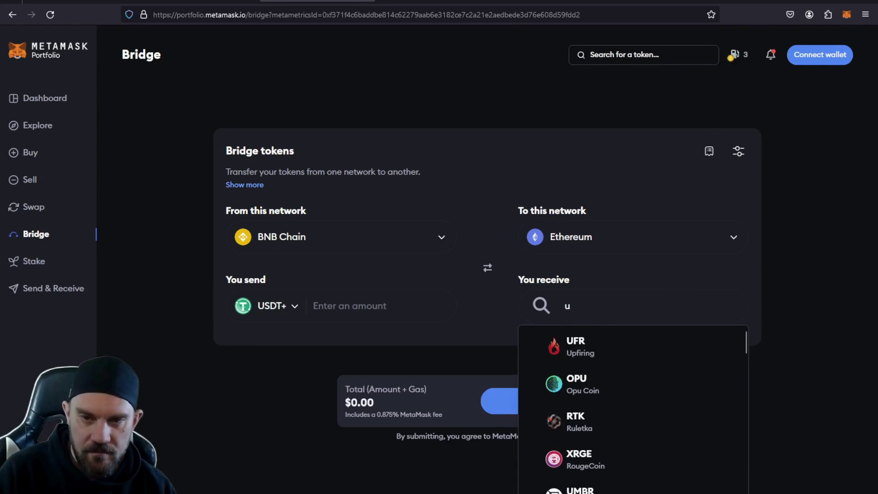
{"action": "type", "text": "sdc"}
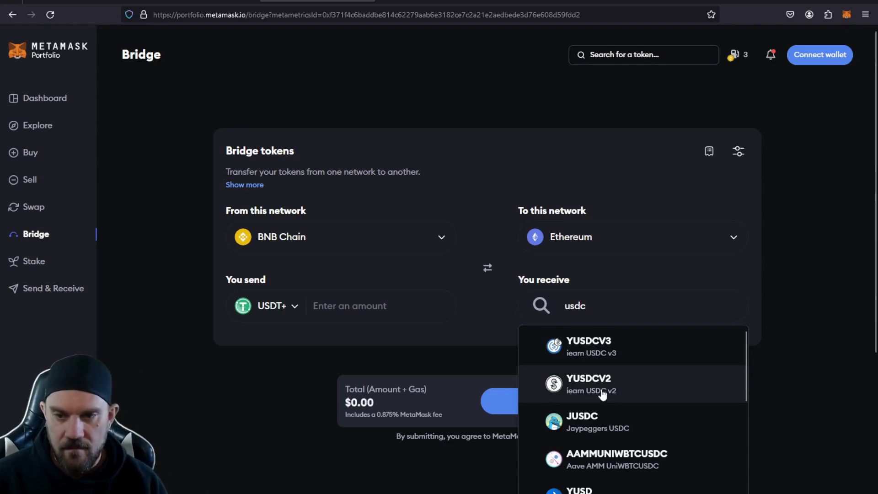
{"action": "scroll", "coordinate": [573, 398], "scroll_direction": "down", "scroll_amount": 5}
{"action": "scroll", "coordinate": [602, 426], "scroll_direction": "up", "scroll_amount": 5}
{"action": "scroll", "coordinate": [602, 425], "scroll_direction": "down", "scroll_amount": 8}
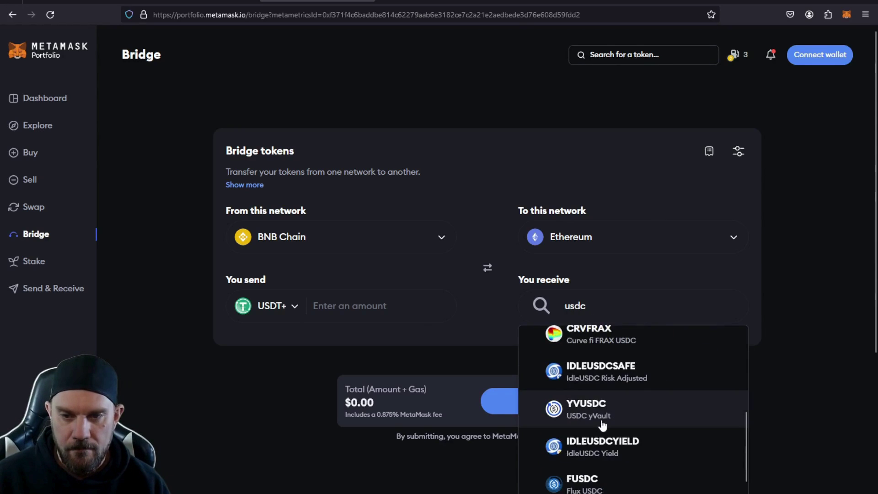
{"action": "left_click", "coordinate": [587, 492]}
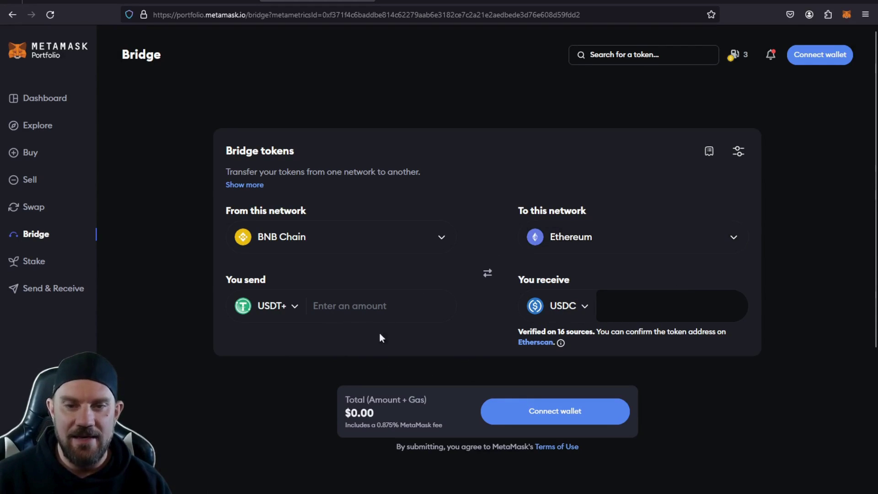
{"action": "left_click", "coordinate": [352, 249]}
Step: Enter 50 as the USDT+ send amount, replacing the earlier 1
{"action": "left_click", "coordinate": [442, 263]}
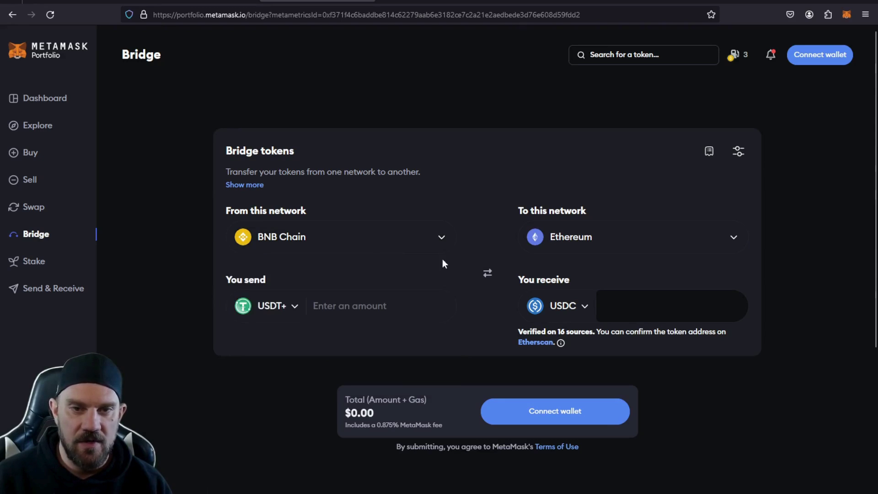
{"action": "left_click", "coordinate": [369, 305]}
{"action": "type", "text": "10"}
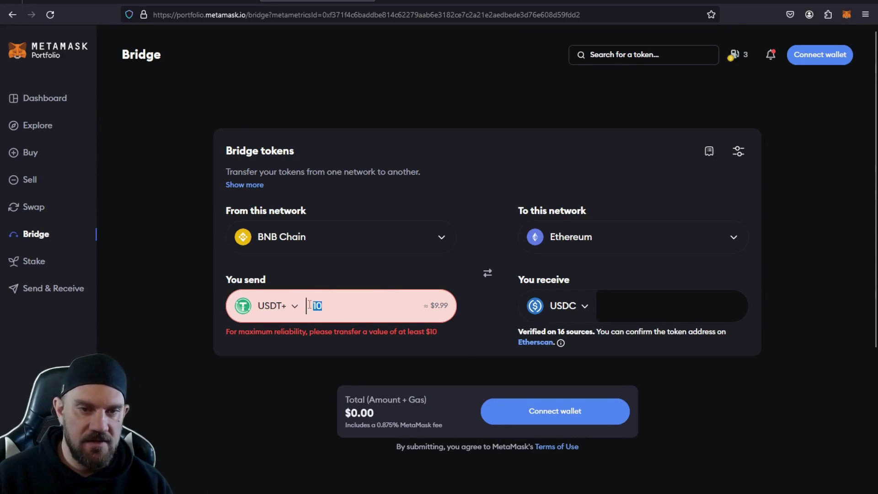
{"action": "type", "text": "50"}
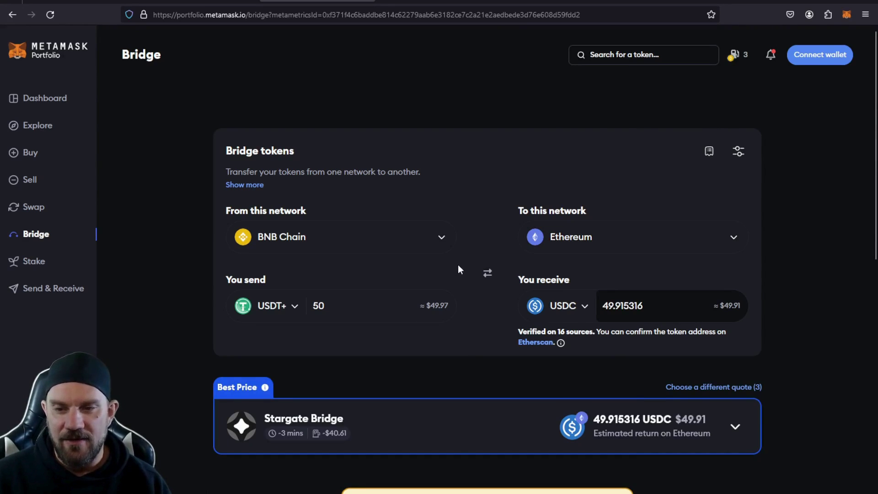
{"action": "scroll", "coordinate": [455, 260], "scroll_direction": "down", "scroll_amount": 3}
{"action": "scroll", "coordinate": [455, 263], "scroll_direction": "up", "scroll_amount": 3}
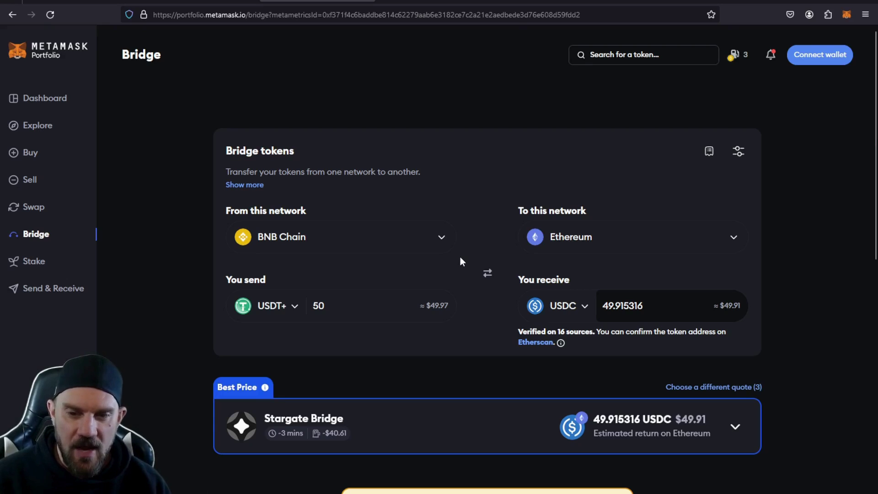
{"action": "scroll", "coordinate": [461, 261], "scroll_direction": "down", "scroll_amount": 3}
{"action": "scroll", "coordinate": [460, 263], "scroll_direction": "up", "scroll_amount": 3}
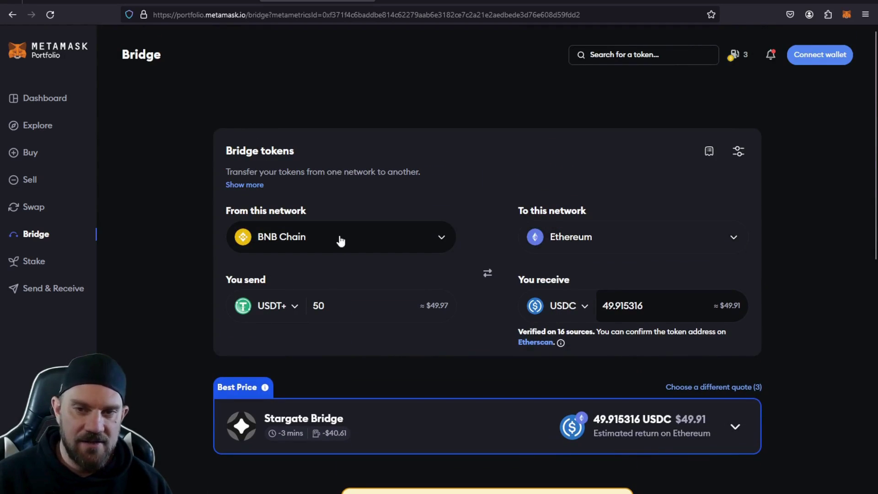
{"action": "scroll", "coordinate": [619, 231], "scroll_direction": "down", "scroll_amount": 1}
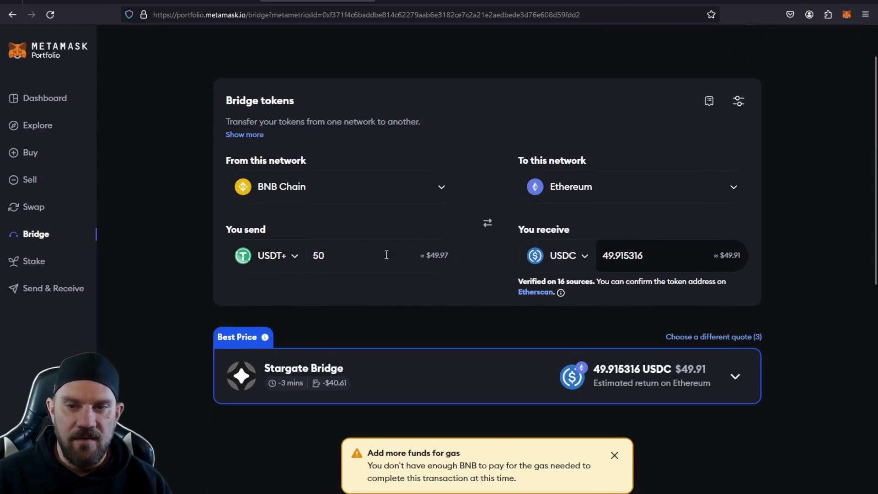
{"action": "left_click_drag", "start_coordinate": [616, 255], "coordinate": [649, 255]}
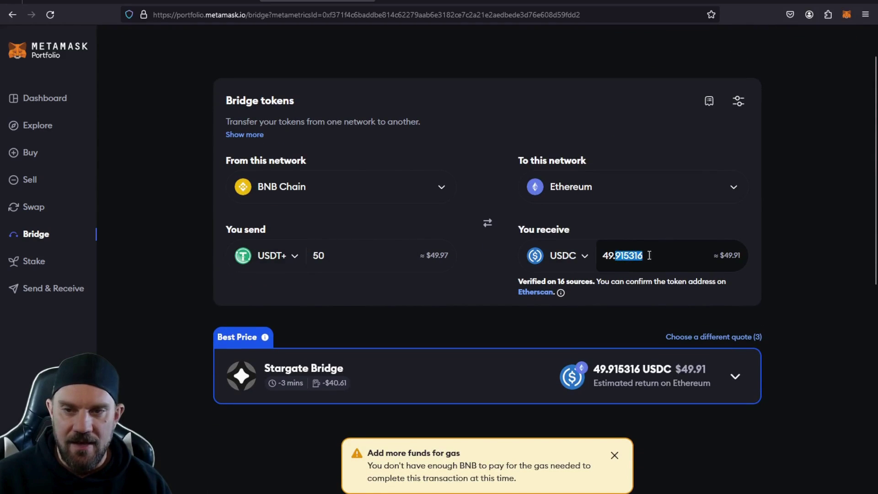
{"action": "left_click", "coordinate": [626, 253]}
{"action": "scroll", "coordinate": [444, 249], "scroll_direction": "down", "scroll_amount": 1}
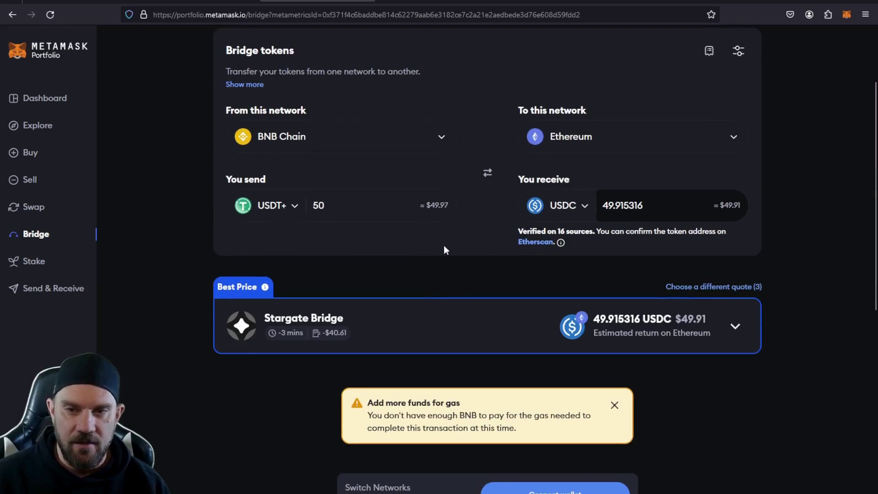
{"action": "scroll", "coordinate": [444, 247], "scroll_direction": "down", "scroll_amount": 1}
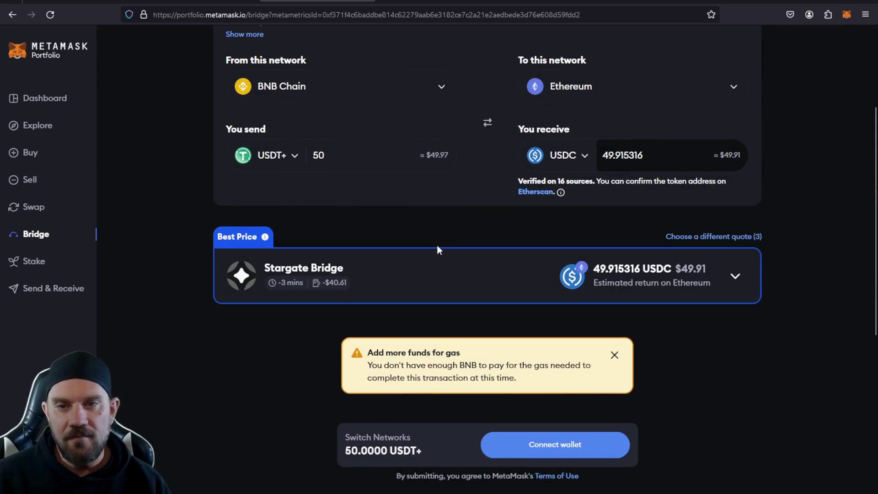
{"action": "scroll", "coordinate": [438, 249], "scroll_direction": "up", "scroll_amount": 3}
{"action": "scroll", "coordinate": [452, 249], "scroll_direction": "down", "scroll_amount": 4}
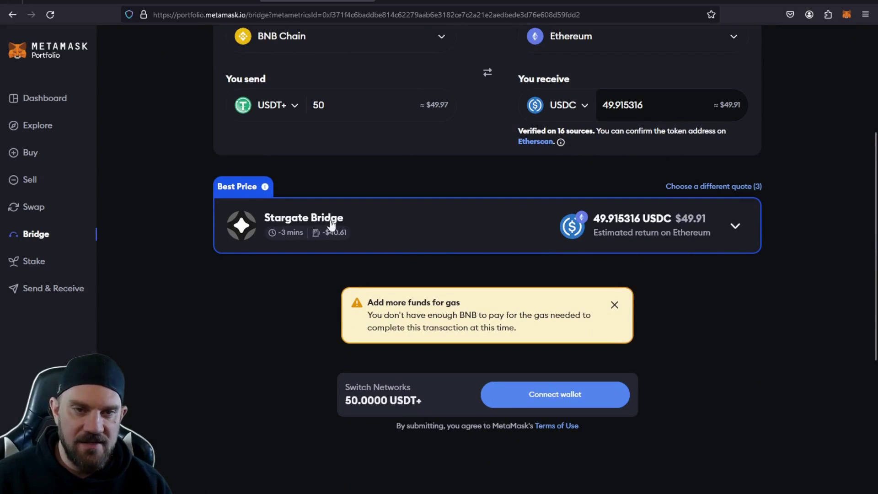
Step: Review the three alternative quotes sorted by Fastest, keep Stargate Bridge, and dismiss the gas warning
{"action": "left_click", "coordinate": [737, 187]}
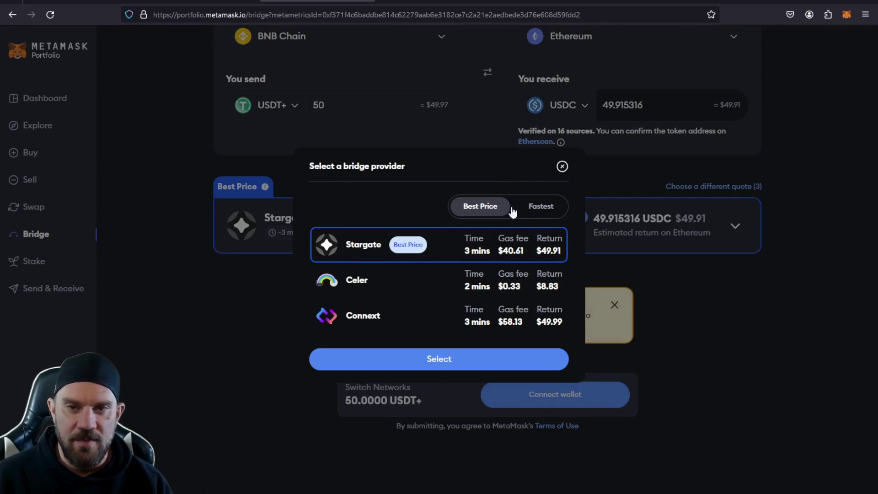
{"action": "left_click", "coordinate": [538, 208]}
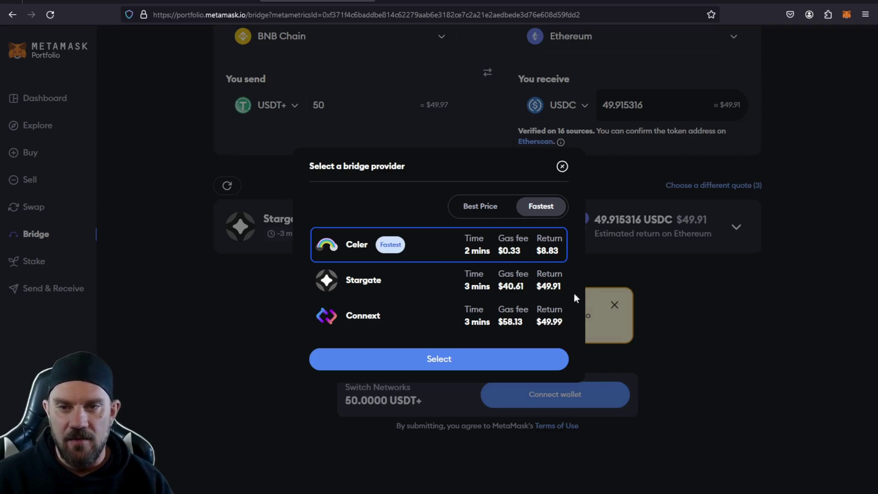
{"action": "left_click", "coordinate": [688, 294]}
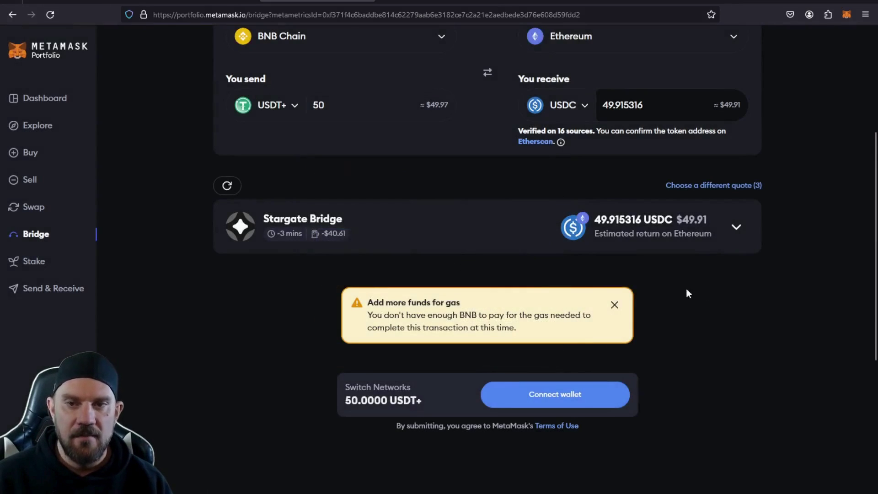
{"action": "left_click", "coordinate": [616, 305]}
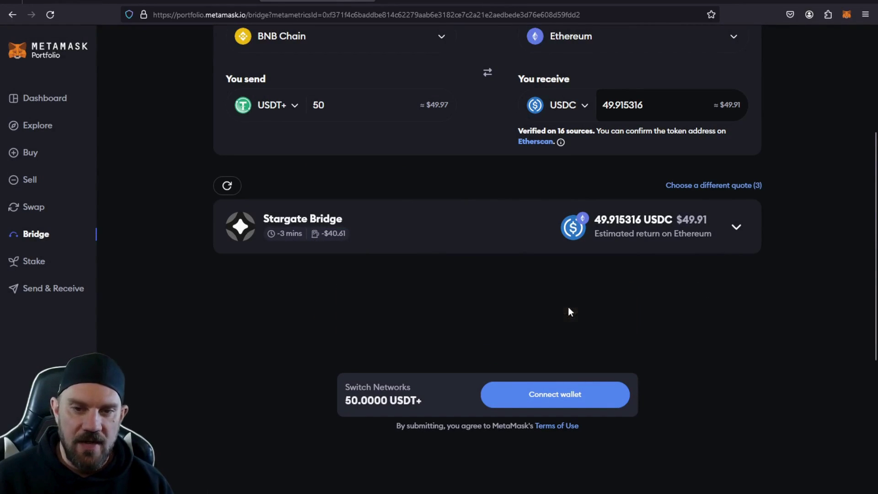
{"action": "scroll", "coordinate": [569, 310], "scroll_direction": "up", "scroll_amount": 2}
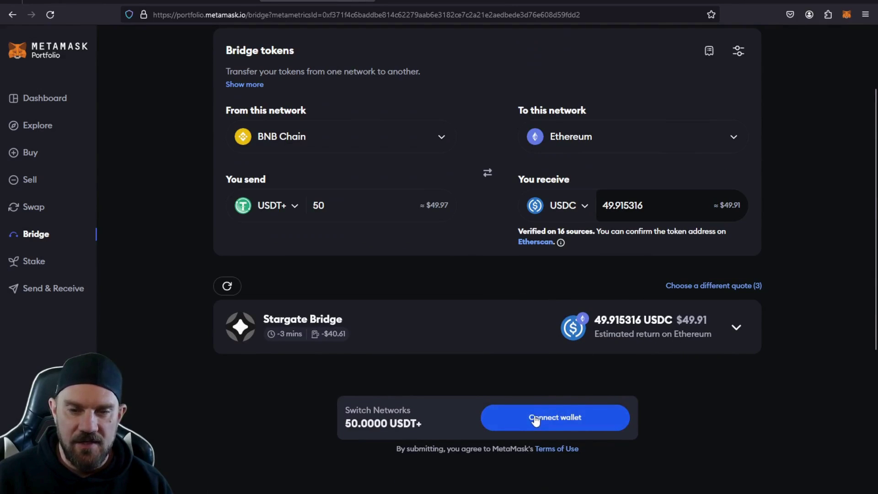
{"action": "scroll", "coordinate": [554, 338], "scroll_direction": "up", "scroll_amount": 2}
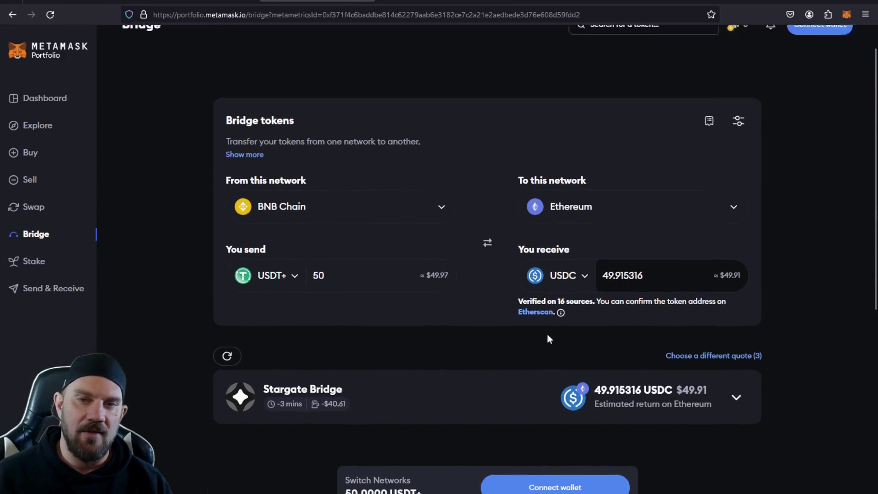
{"action": "scroll", "coordinate": [547, 337], "scroll_direction": "down", "scroll_amount": 1}
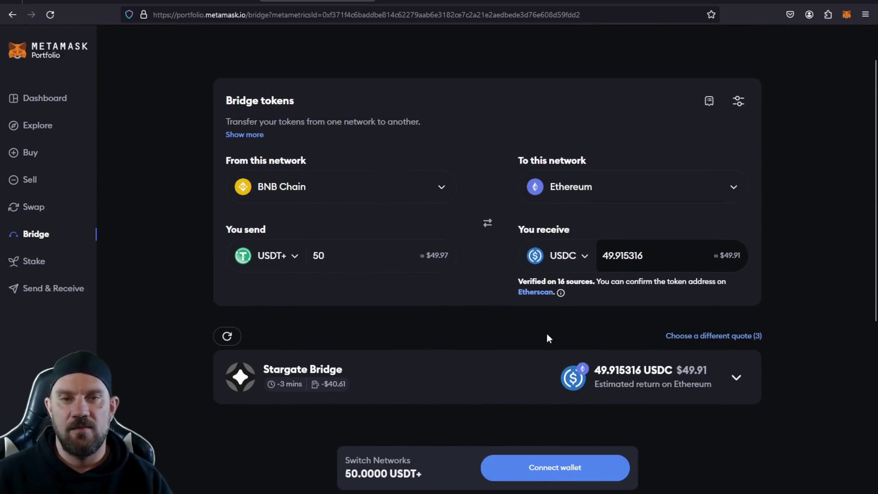
{"action": "scroll", "coordinate": [548, 337], "scroll_direction": "up", "scroll_amount": 1}
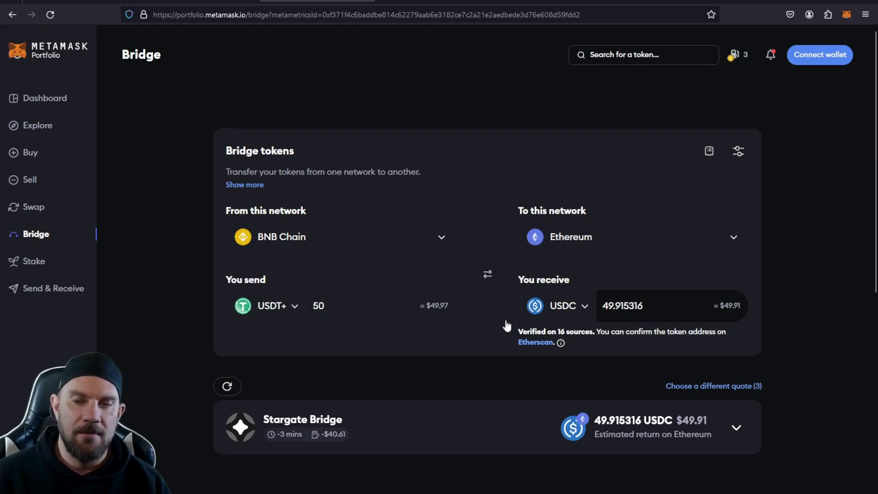
Step: Try WDOGE as the received token, then switch to ALOHA for a 9,406.931709 ALOHA quote
{"action": "left_click", "coordinate": [584, 307]}
{"action": "left_click", "coordinate": [590, 352]}
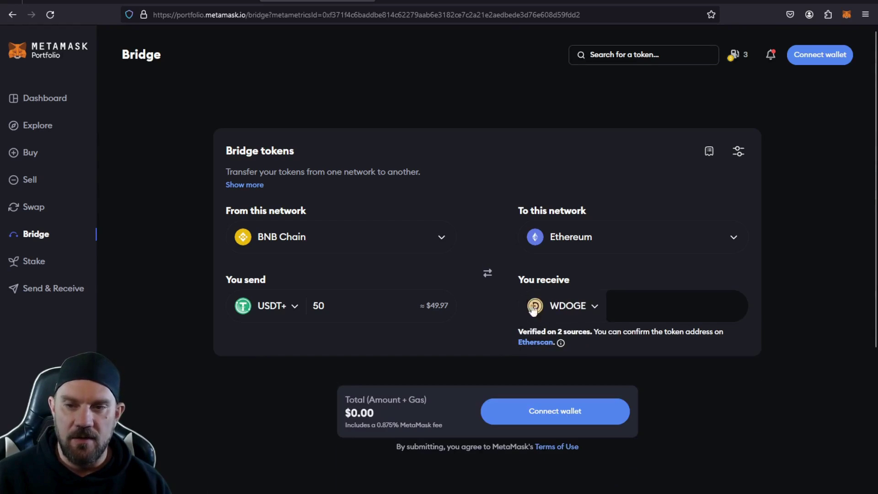
{"action": "left_click", "coordinate": [582, 309]}
{"action": "scroll", "coordinate": [581, 341], "scroll_direction": "down", "scroll_amount": 10}
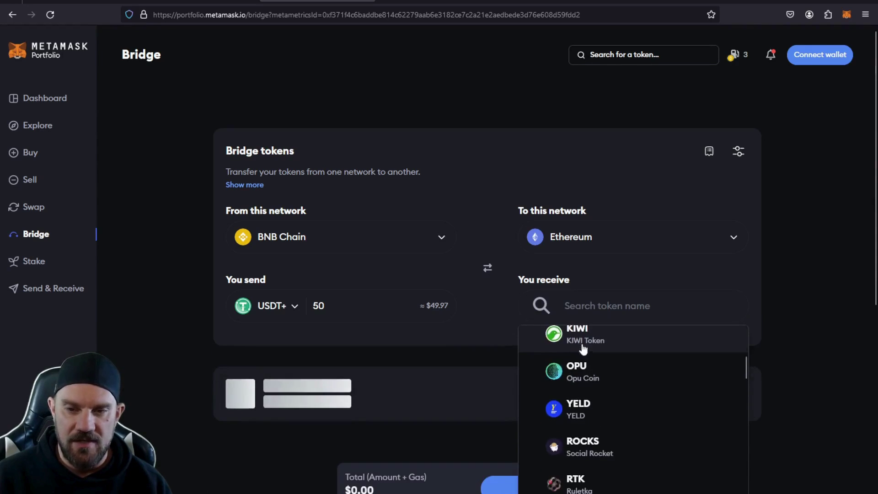
{"action": "left_click", "coordinate": [608, 410]}
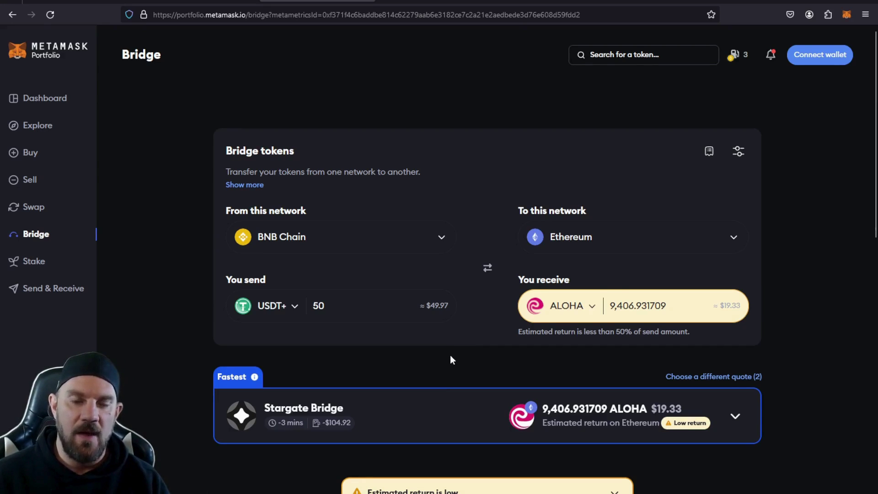
{"action": "scroll", "coordinate": [451, 357], "scroll_direction": "down", "scroll_amount": 12}
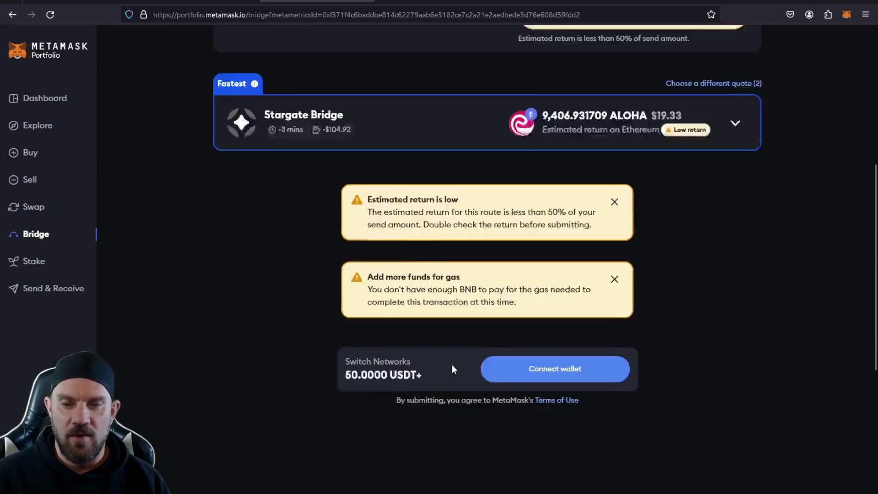
{"action": "scroll", "coordinate": [453, 368], "scroll_direction": "up", "scroll_amount": 6}
{"action": "scroll", "coordinate": [454, 371], "scroll_direction": "up", "scroll_amount": 6}
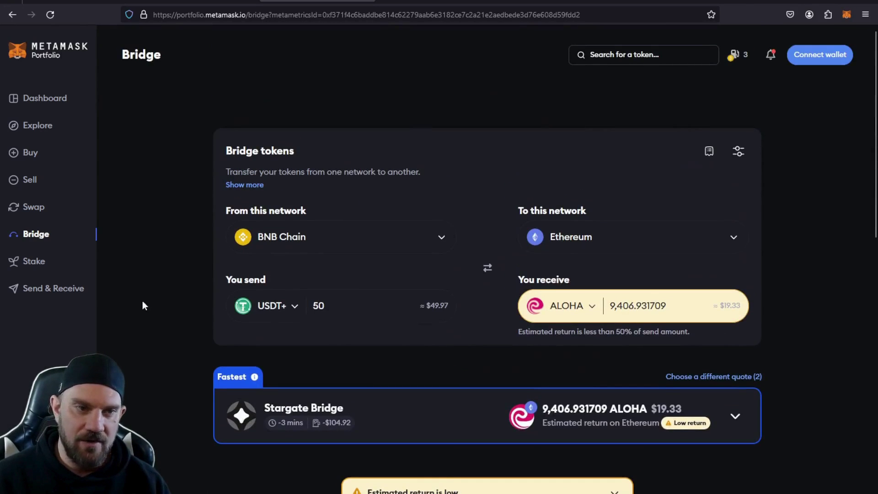